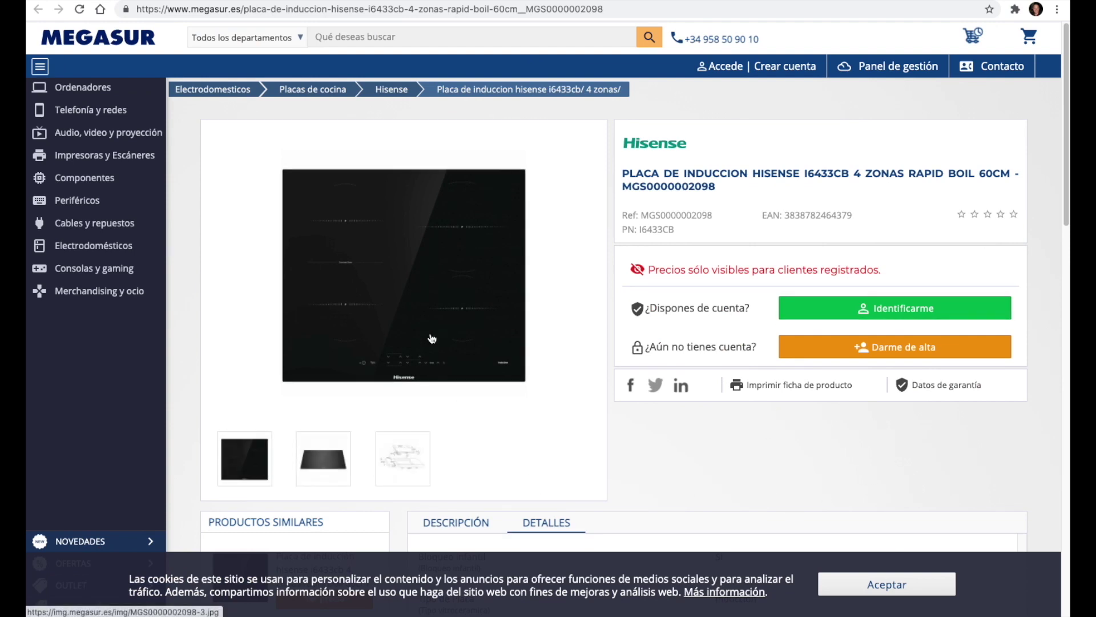
- Close the current tab to bring back Actorio's results with the Hisense induction hob row
key(ctrl+w)
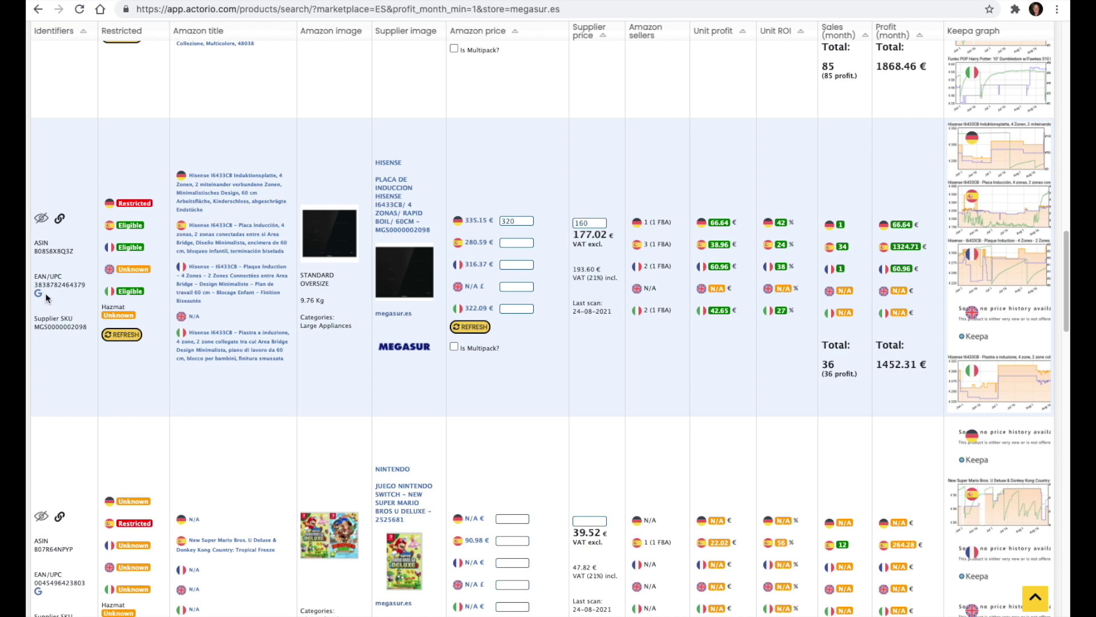